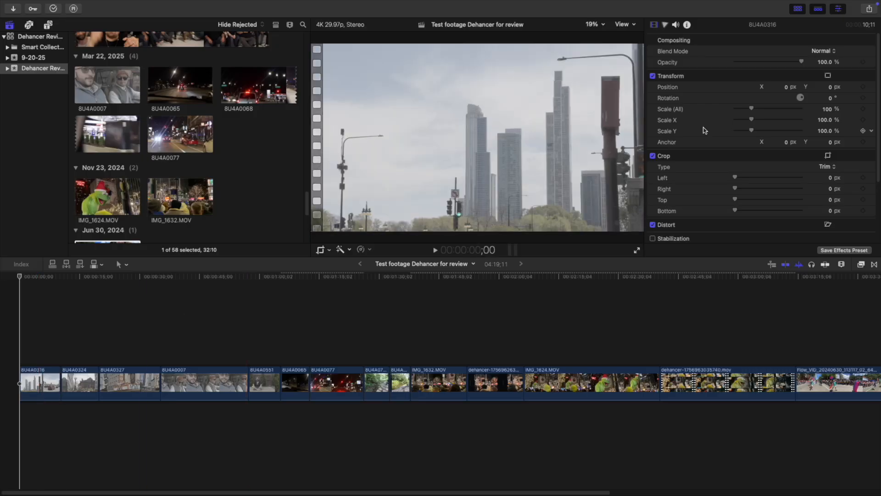
Play the untreated opening clip full screen and return the playhead to the start of the timeline.
{"action": "left_click", "coordinate": [639, 251]}
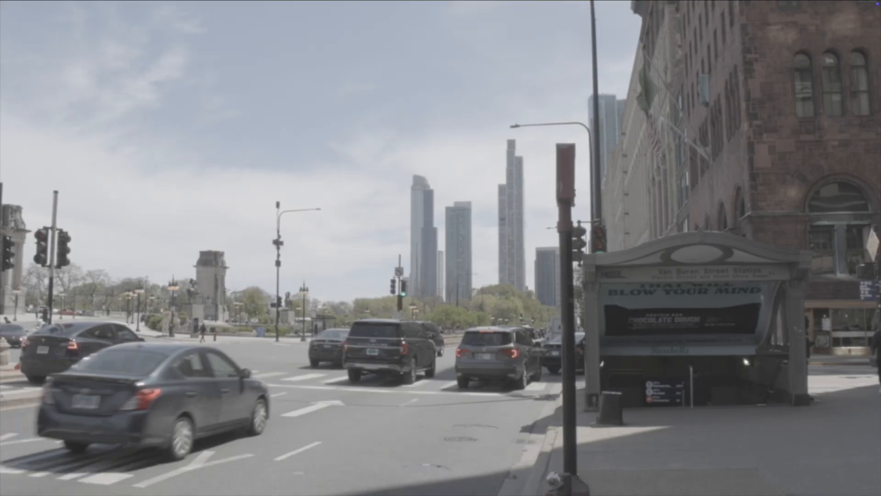
{"action": "key", "text": "Escape"}
{"action": "left_click_drag", "start_coordinate": [57, 276], "coordinate": [0, 282]}
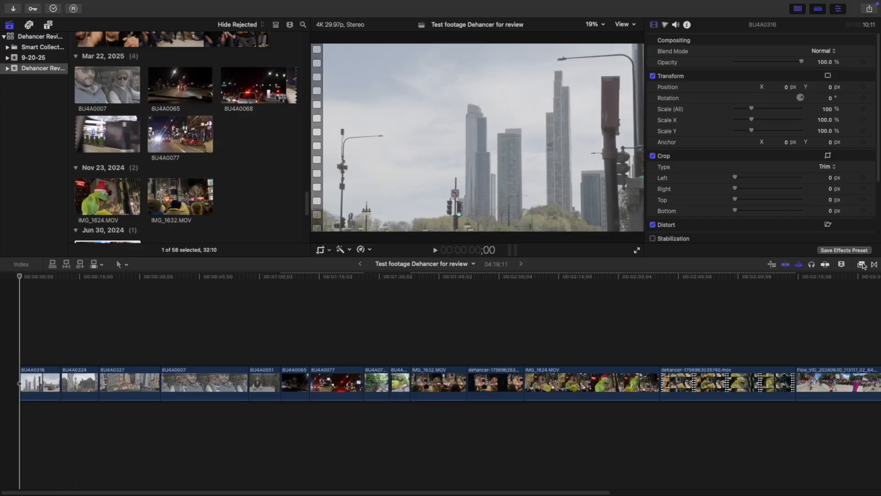
Apply the Dehancer Pro v7 effect from the Film Emulation category to the first timeline clip, BU4A0316.
{"action": "left_click", "coordinate": [862, 265]}
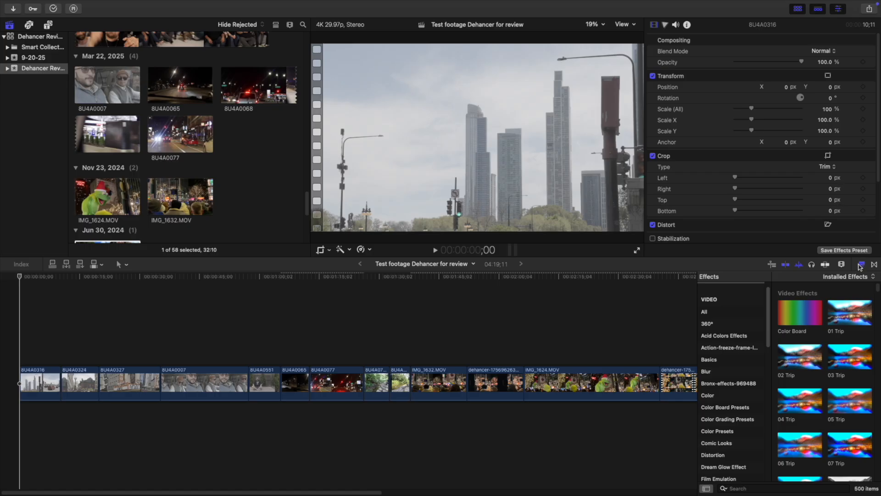
{"action": "scroll", "coordinate": [734, 395], "scroll_direction": "down", "scroll_amount": 3}
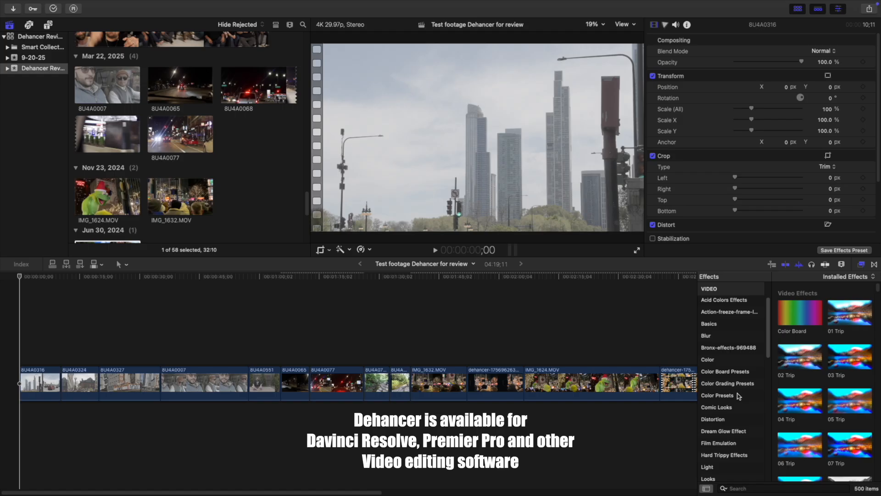
{"action": "left_click", "coordinate": [729, 402]}
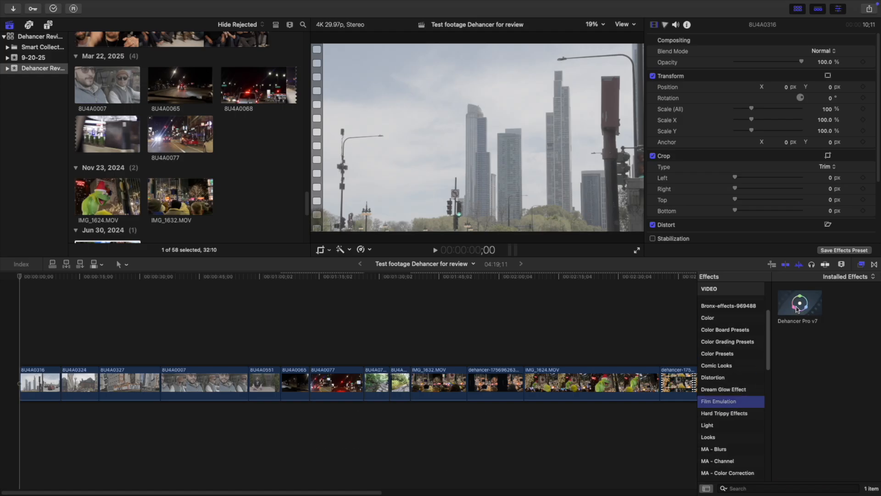
{"action": "left_click", "coordinate": [796, 307]}
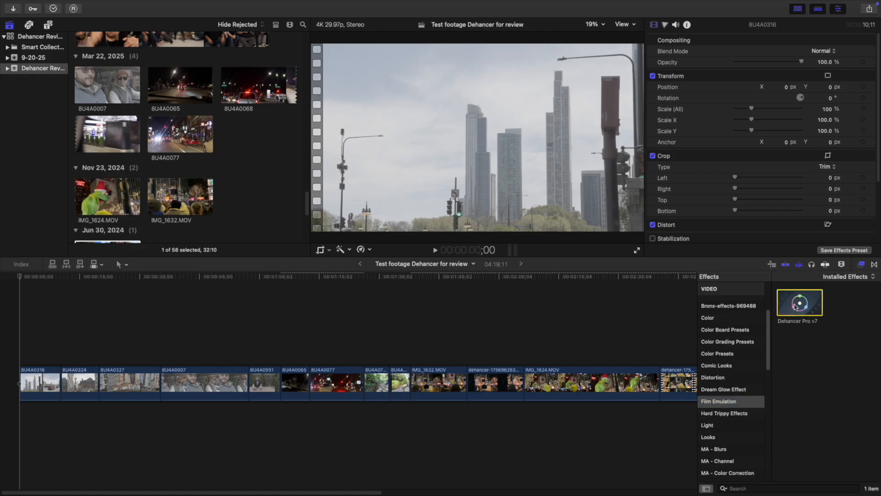
{"action": "left_click_drag", "start_coordinate": [796, 306], "coordinate": [27, 385]}
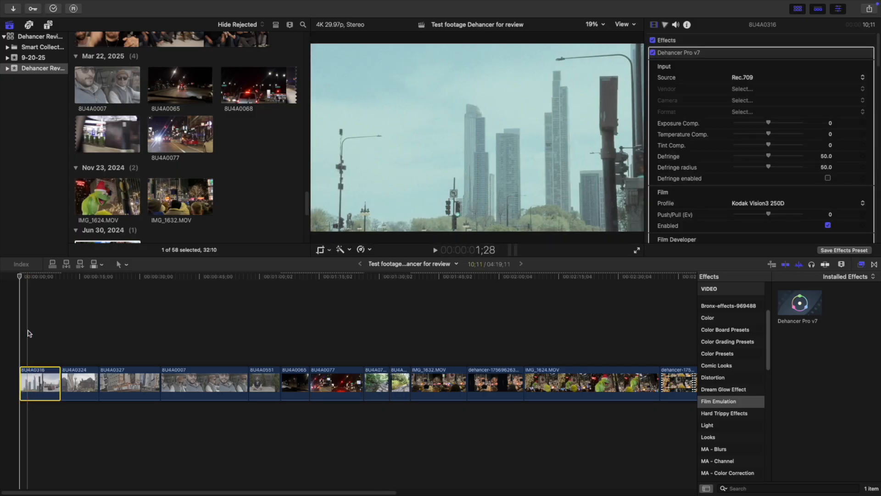
Preview the first clip full screen from its start with the default Dehancer look.
{"action": "mouse_move", "coordinate": [20, 278]}
{"action": "left_mouse_down"}
{"action": "mouse_move", "coordinate": [51, 276]}
{"action": "mouse_move", "coordinate": [9, 280]}
{"action": "left_mouse_up"}
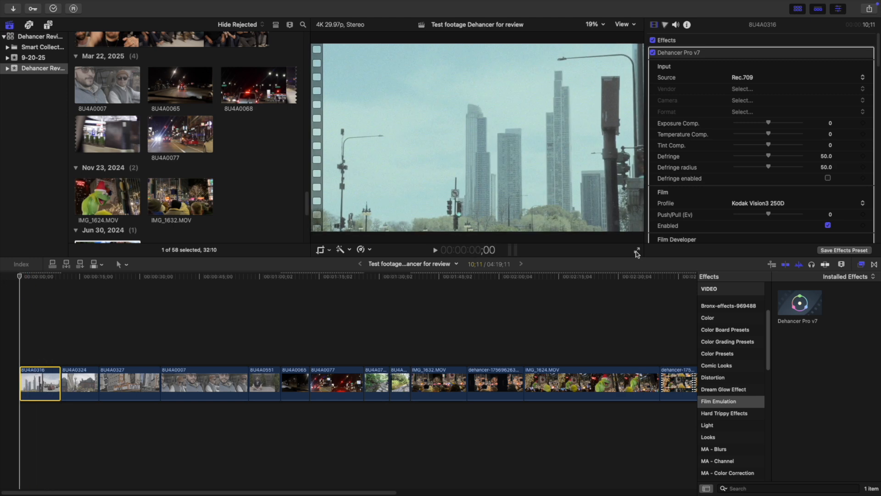
{"action": "left_click", "coordinate": [637, 252]}
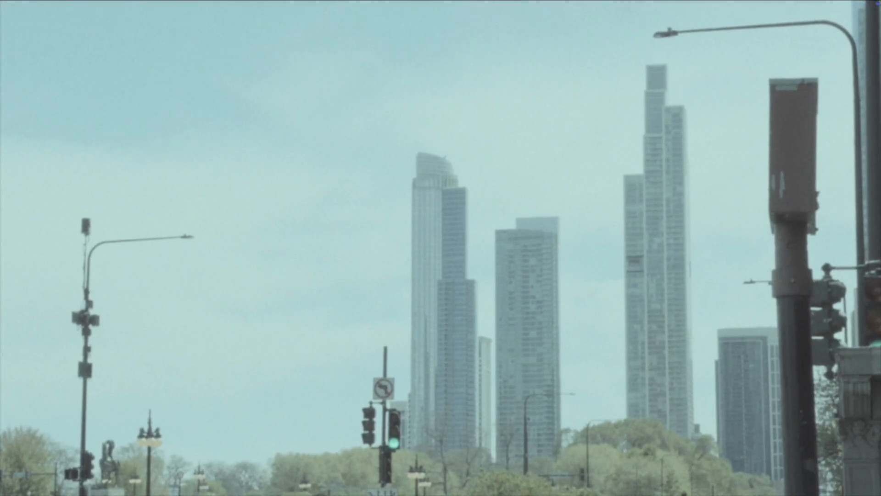
{"action": "key", "text": "Escape"}
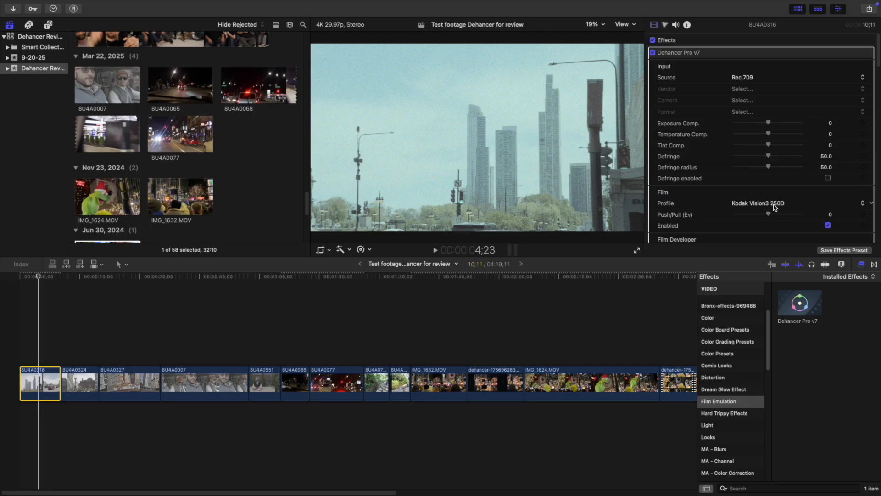
Try the Kodak Kodachrome 64 (Experimental) film profile, and settle on Kodak Vision3 50D for the clip.
{"action": "left_click", "coordinate": [776, 203]}
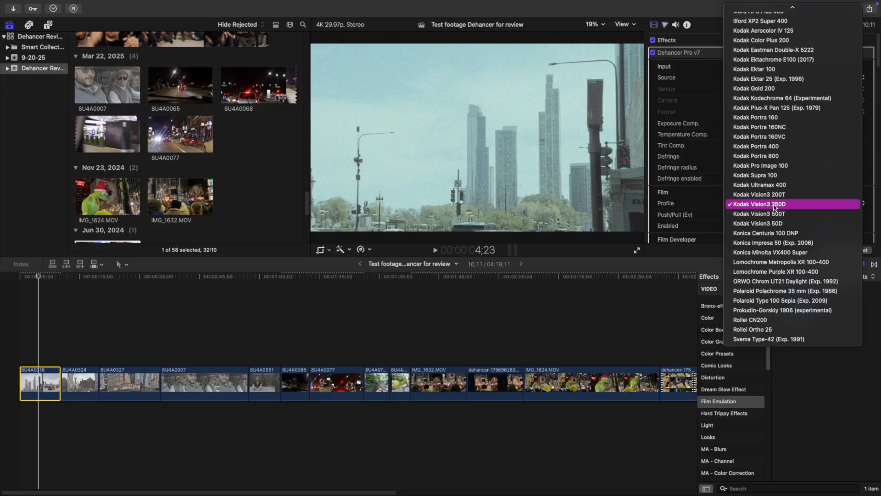
{"action": "scroll", "coordinate": [775, 207], "scroll_direction": "up", "scroll_amount": 10}
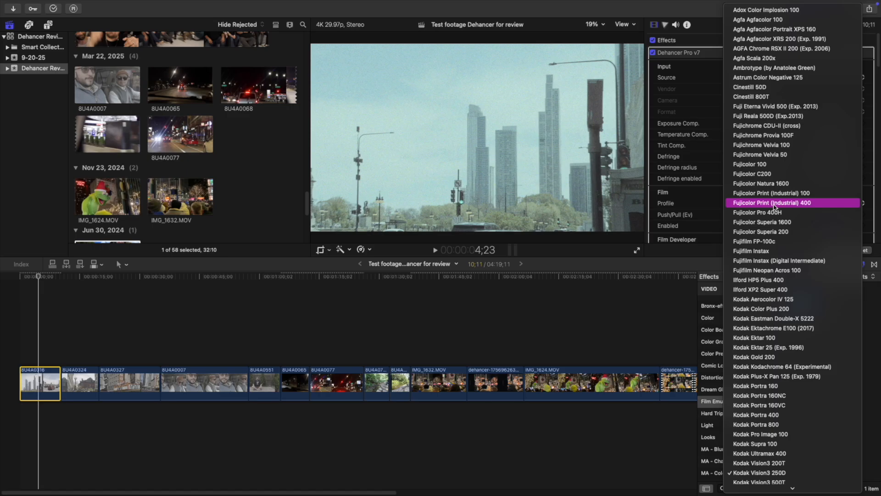
{"action": "scroll", "coordinate": [790, 303], "scroll_direction": "down", "scroll_amount": 4}
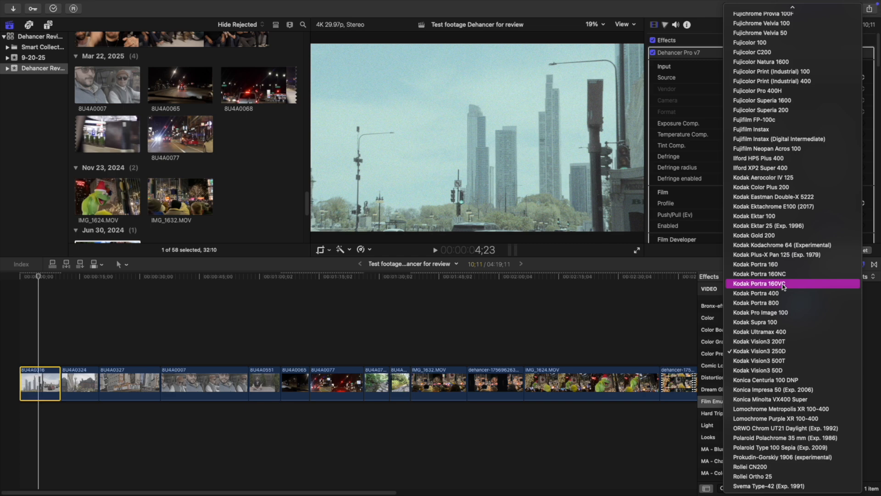
{"action": "left_click", "coordinate": [792, 245]}
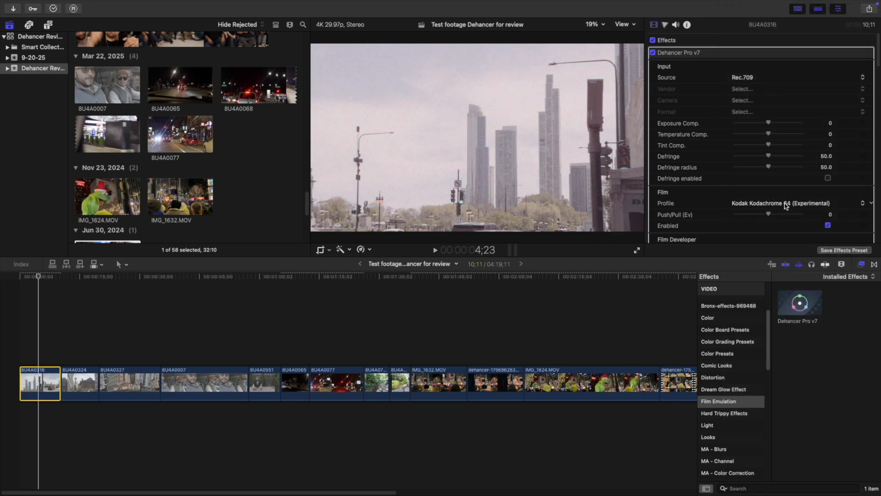
{"action": "left_click", "coordinate": [786, 205]}
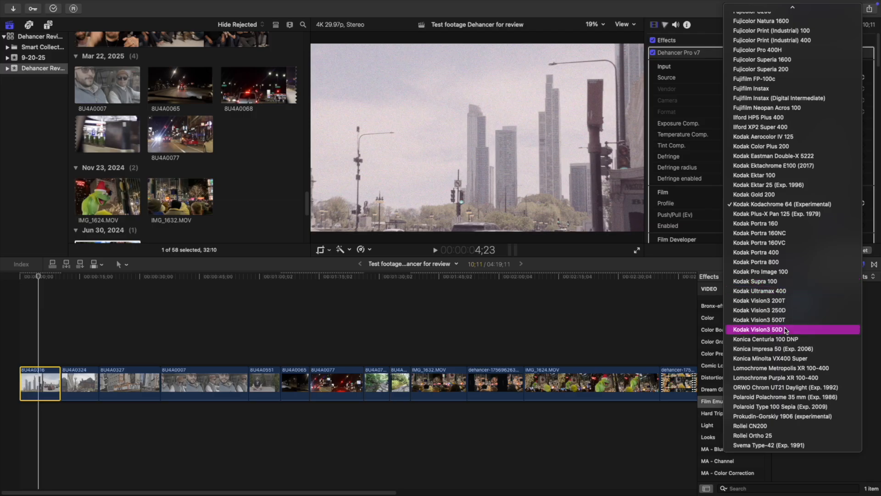
{"action": "left_click", "coordinate": [786, 330]}
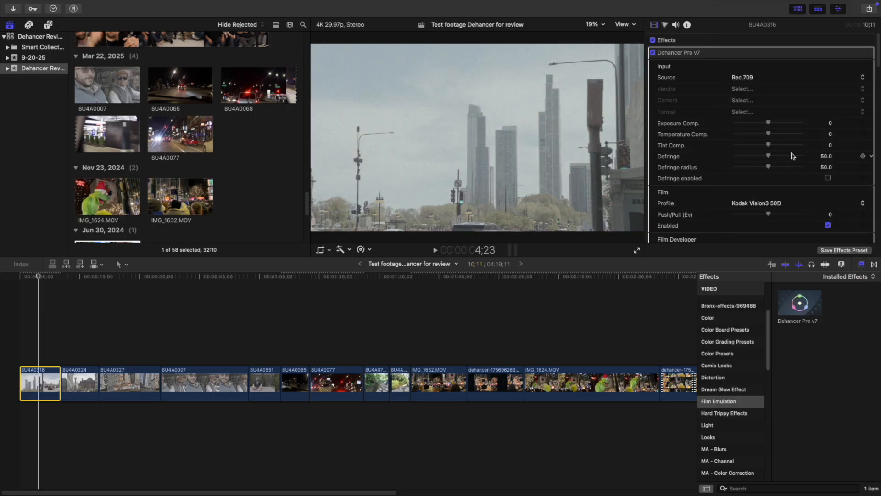
Set exposure compensation to -0.87 and temperature to 24, enable defringe with amount and radius at 100, and set film Push/Pull to 2.0.
{"action": "mouse_move", "coordinate": [769, 126]}
{"action": "left_mouse_down"}
{"action": "mouse_move", "coordinate": [756, 126]}
{"action": "mouse_move", "coordinate": [798, 125]}
{"action": "mouse_move", "coordinate": [751, 125]}
{"action": "mouse_move", "coordinate": [796, 134]}
{"action": "mouse_move", "coordinate": [777, 136]}
{"action": "left_mouse_up"}
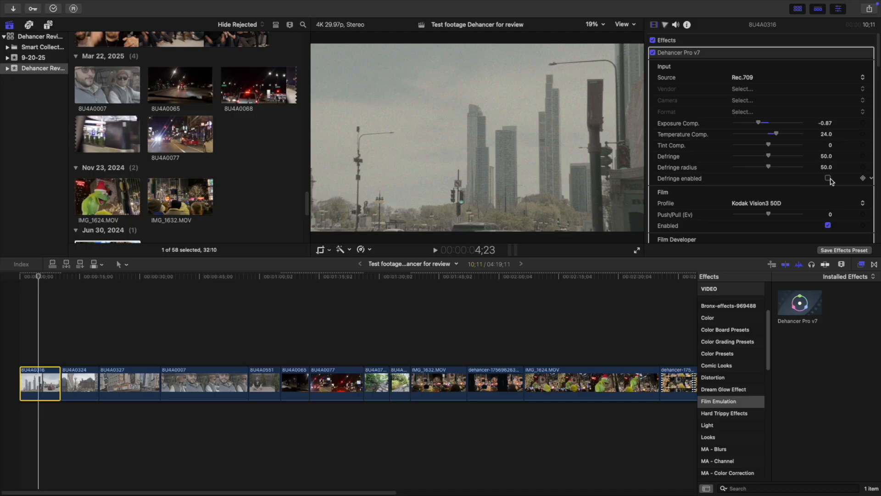
{"action": "left_click_drag", "start_coordinate": [769, 168], "coordinate": [803, 157]}
{"action": "scroll", "coordinate": [789, 159], "scroll_direction": "down", "scroll_amount": 3}
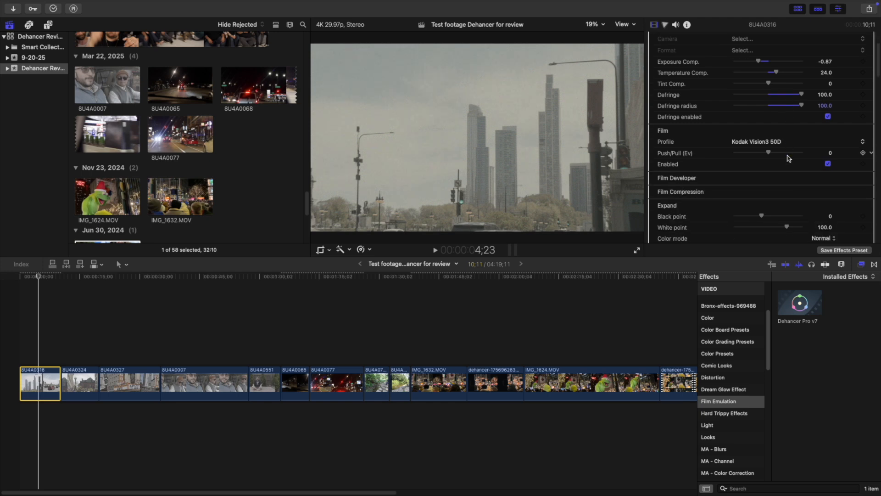
{"action": "left_click_drag", "start_coordinate": [769, 153], "coordinate": [819, 152]}
Expand the Film Developer settings and enable them with Contrast Boost at 100.
{"action": "left_click", "coordinate": [859, 177]}
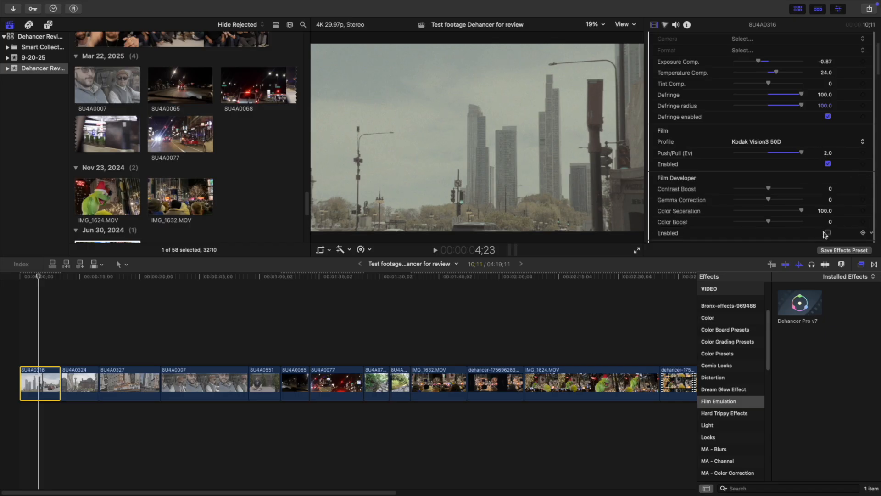
{"action": "left_click", "coordinate": [828, 232]}
{"action": "left_click_drag", "start_coordinate": [771, 190], "coordinate": [810, 187]}
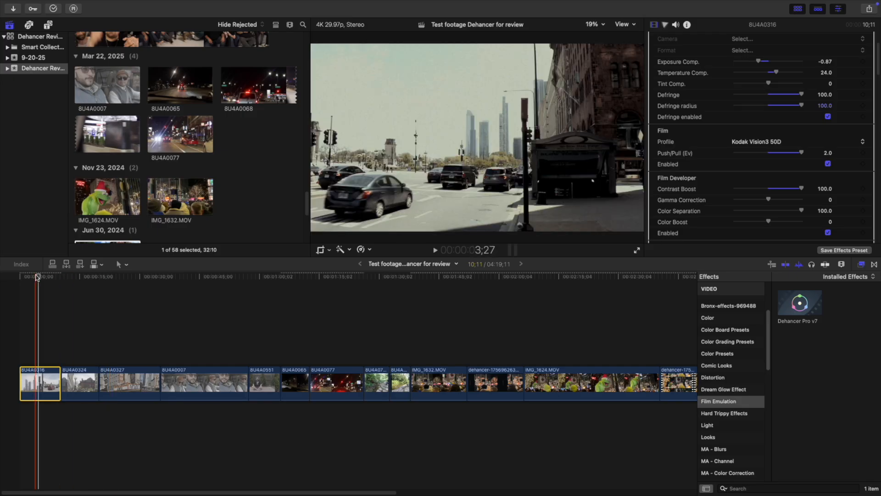
Scrub the graded first clip and preview it full screen from the start.
{"action": "left_click_drag", "start_coordinate": [39, 278], "coordinate": [37, 277]}
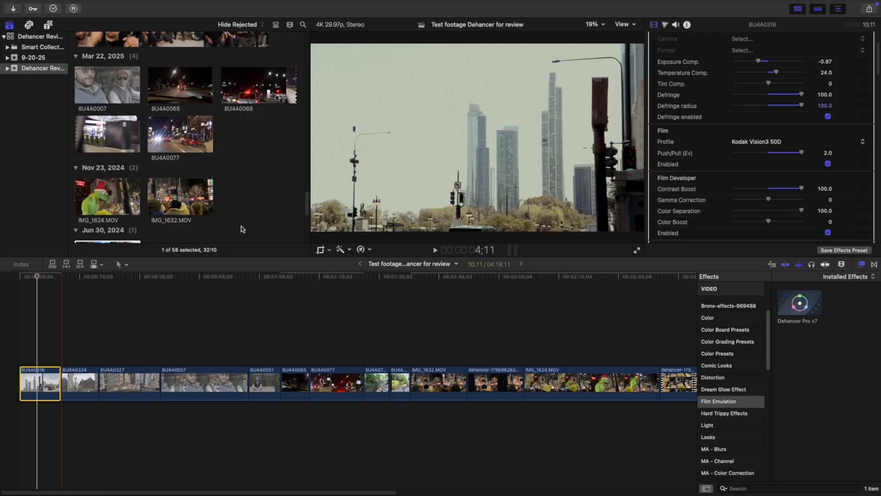
{"action": "key", "text": "Home"}
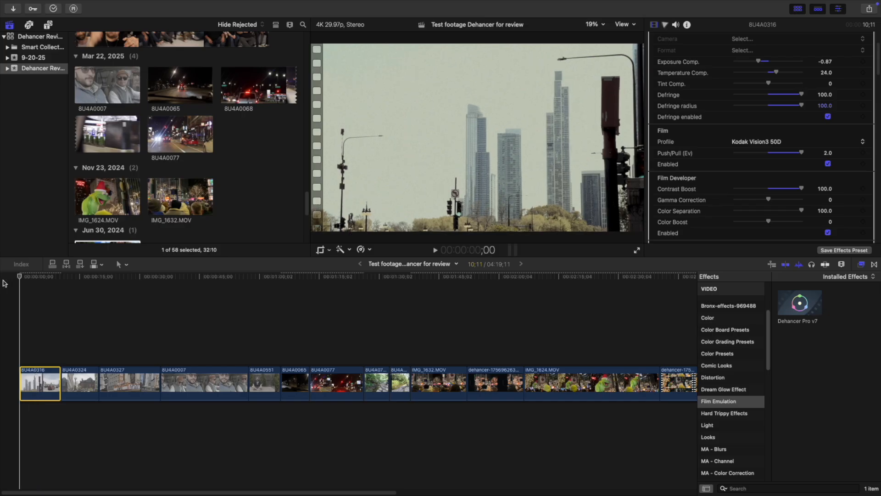
{"action": "left_click", "coordinate": [637, 250]}
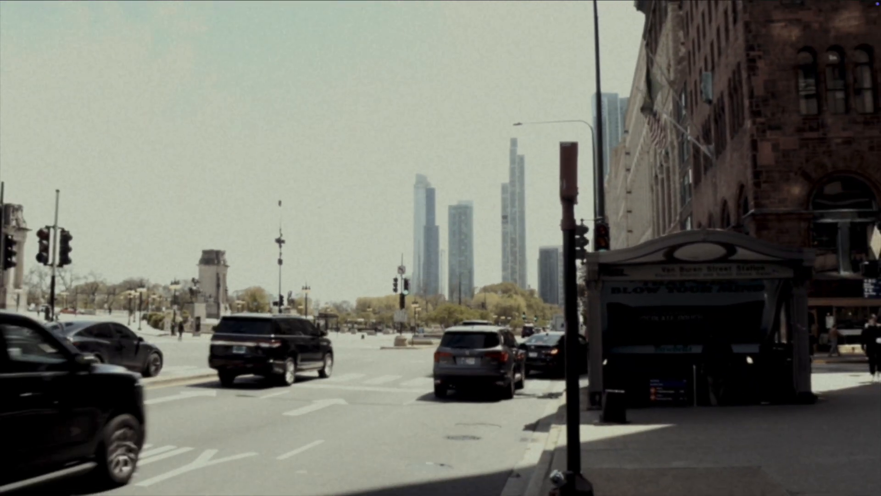
{"action": "key", "text": "Escape"}
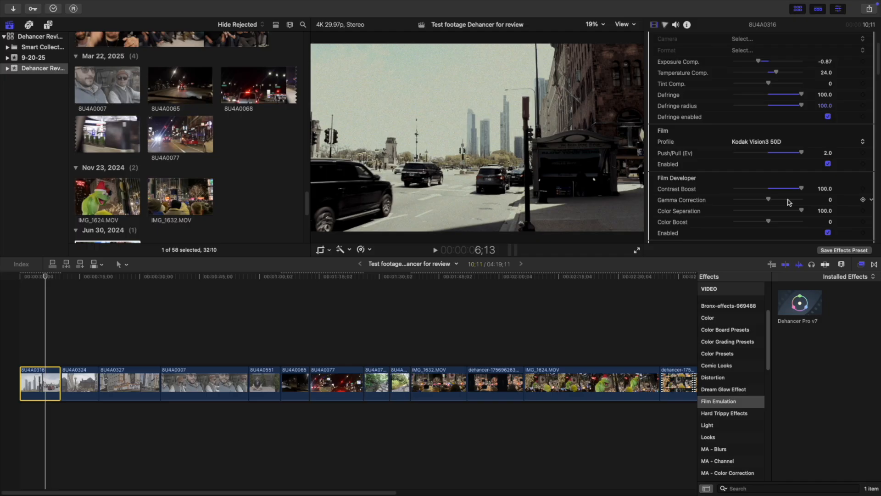
Set the Film Developer's Color Boost to 37 and Gamma Correction to 2.
{"action": "left_click_drag", "start_coordinate": [769, 221], "coordinate": [784, 223]}
{"action": "left_click_drag", "start_coordinate": [769, 200], "coordinate": [773, 202]}
Enable Film Compression with Impact at 100, adjust its Color Density, and fine-tune the input exposure compensation.
{"action": "scroll", "coordinate": [772, 202], "scroll_direction": "down", "scroll_amount": 3}
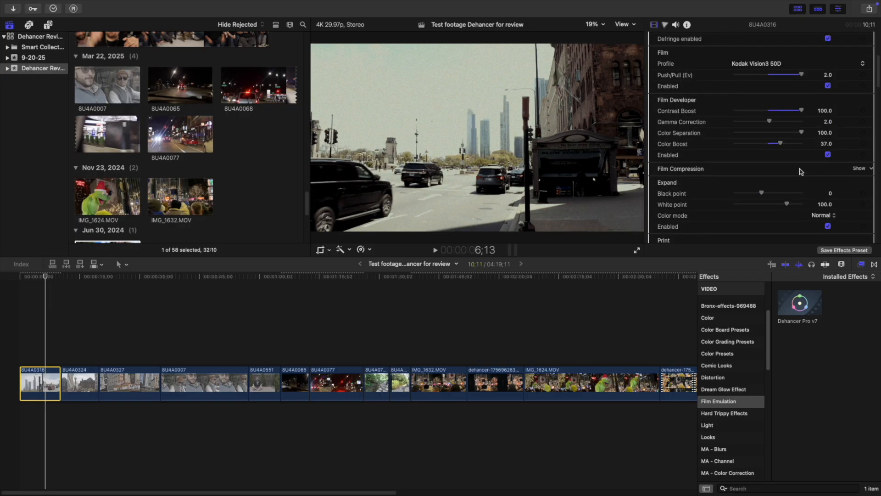
{"action": "left_click", "coordinate": [862, 169]}
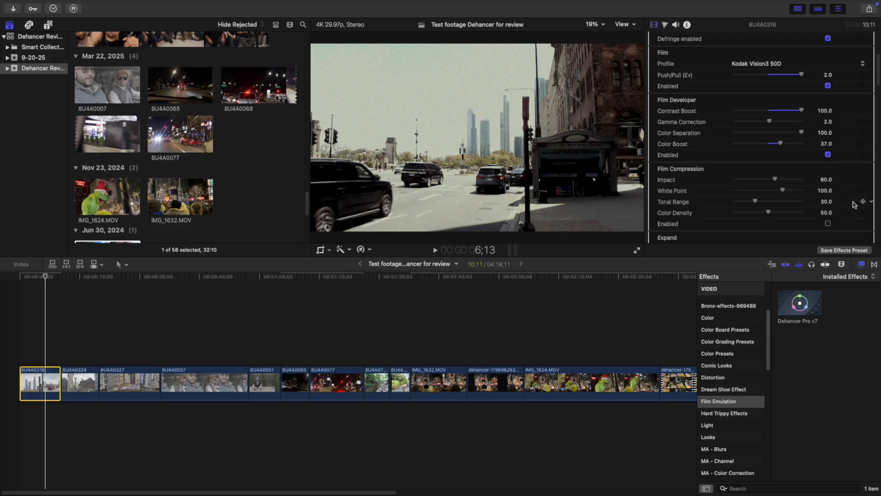
{"action": "left_click", "coordinate": [828, 224]}
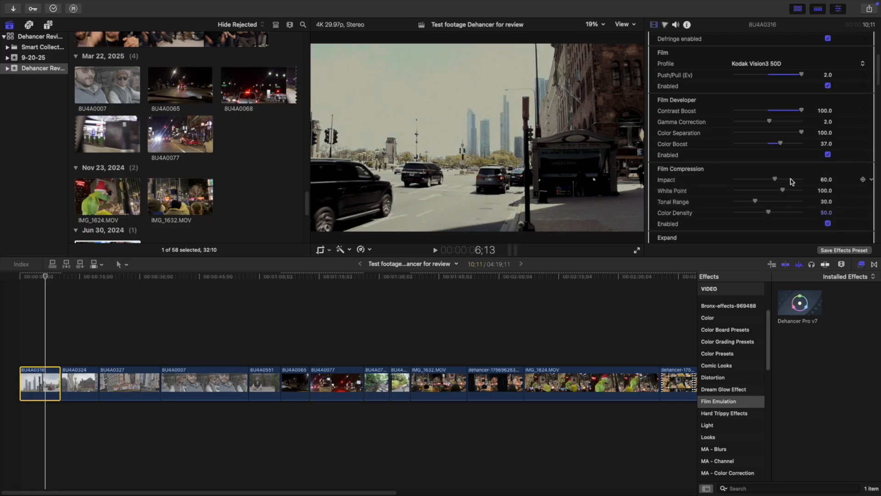
{"action": "left_click_drag", "start_coordinate": [775, 179], "coordinate": [818, 181]}
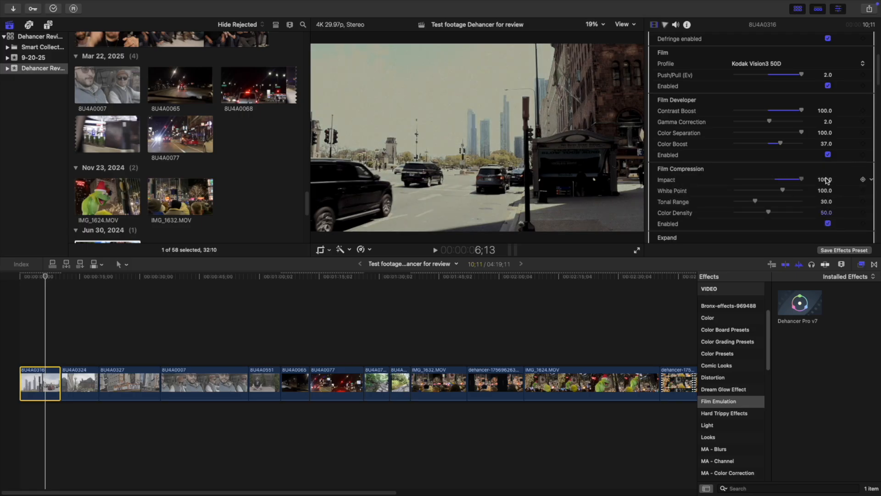
{"action": "left_click_drag", "start_coordinate": [767, 214], "coordinate": [810, 211]}
{"action": "left_click_drag", "start_coordinate": [779, 212], "coordinate": [771, 213]}
{"action": "scroll", "coordinate": [747, 141], "scroll_direction": "up", "scroll_amount": 5}
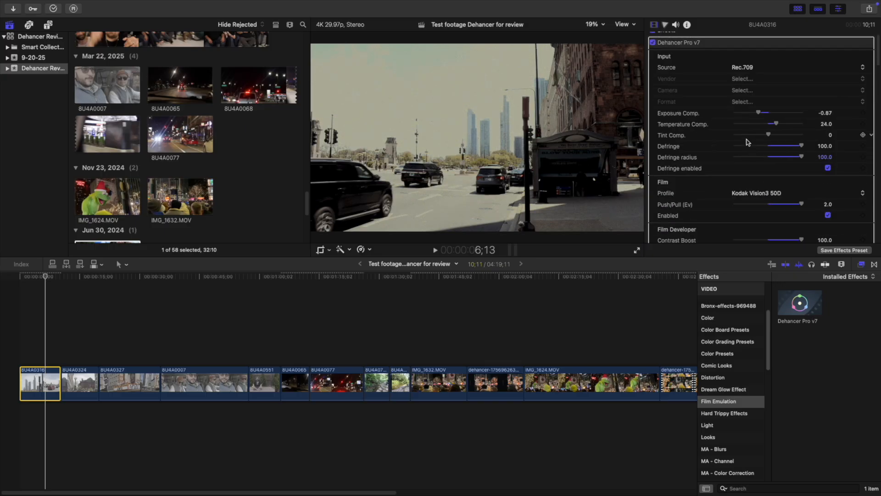
{"action": "mouse_move", "coordinate": [760, 115]}
{"action": "left_mouse_down"}
{"action": "mouse_move", "coordinate": [744, 114]}
{"action": "mouse_move", "coordinate": [759, 116]}
{"action": "left_mouse_up"}
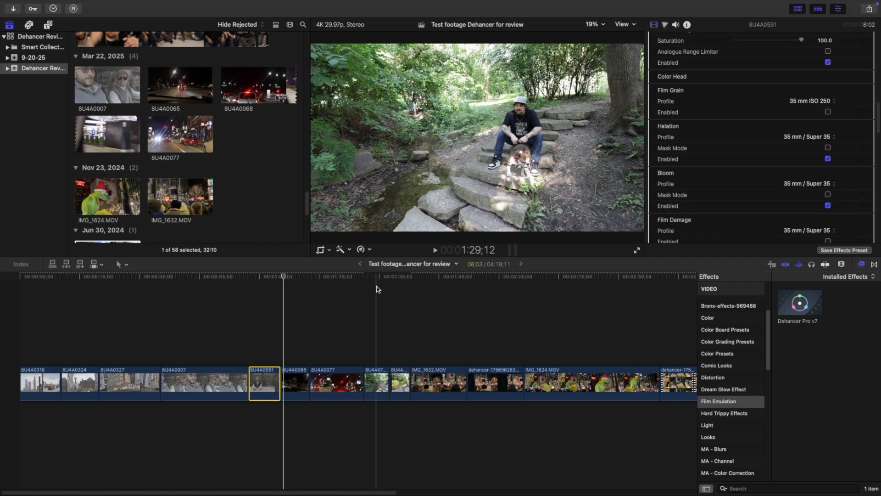
Apply Dehancer Pro v7 to clip BU4A0779, the man seated on stone steps, and move the playhead near the clip's start.
{"action": "left_click", "coordinate": [377, 289]}
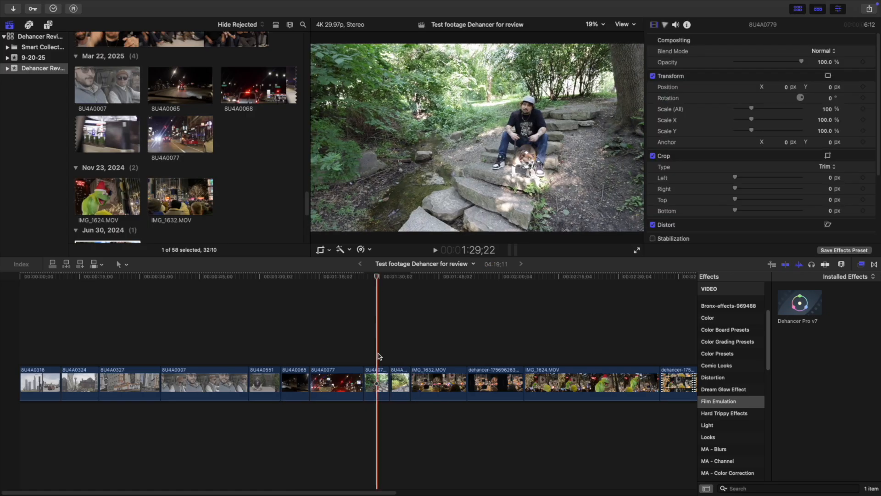
{"action": "left_click", "coordinate": [378, 377]}
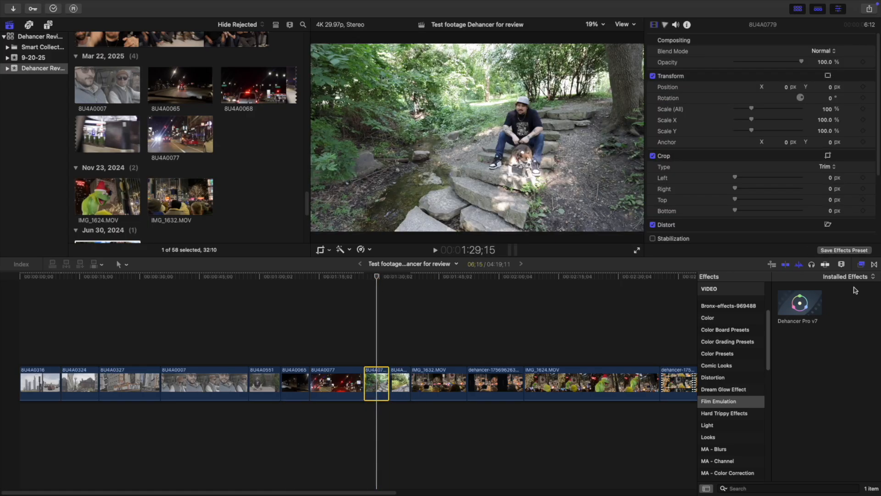
{"action": "left_click_drag", "start_coordinate": [810, 302], "coordinate": [384, 383]}
{"action": "left_click_drag", "start_coordinate": [379, 278], "coordinate": [370, 281]}
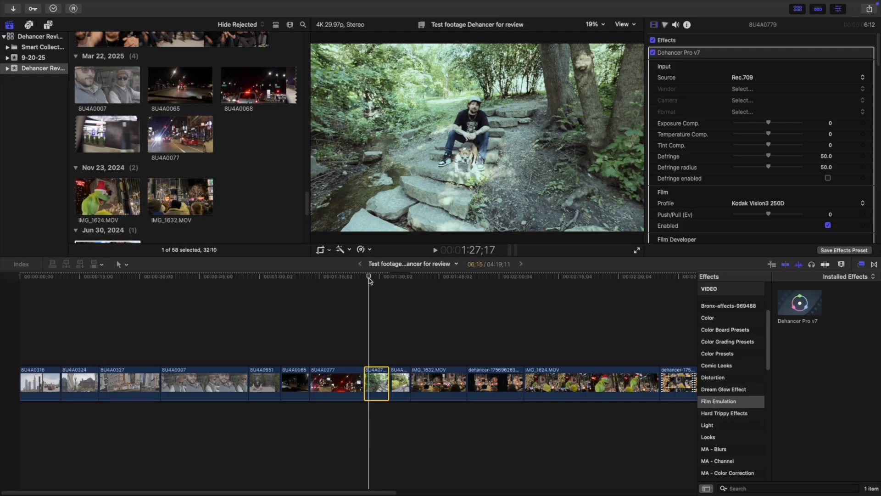
Keep the Dehancer input source on Rec.709 and change the film profile to Kodak Vision3 500T.
{"action": "left_click", "coordinate": [747, 79]}
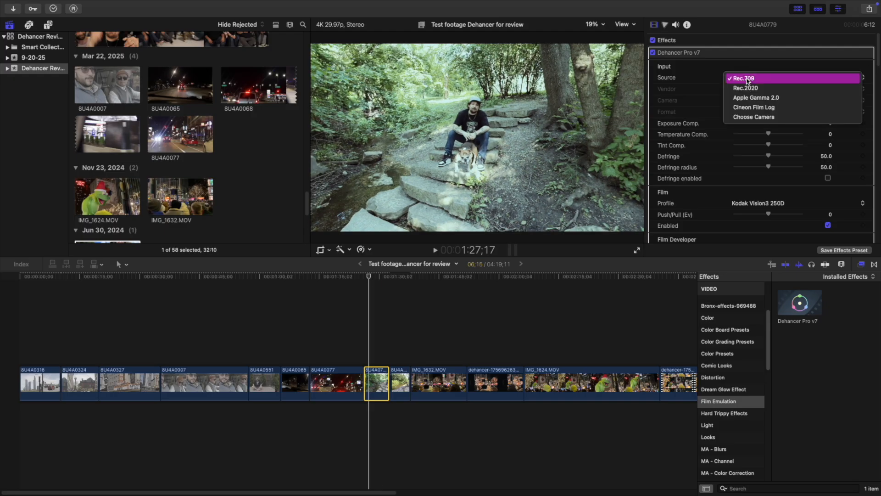
{"action": "left_click", "coordinate": [747, 79]}
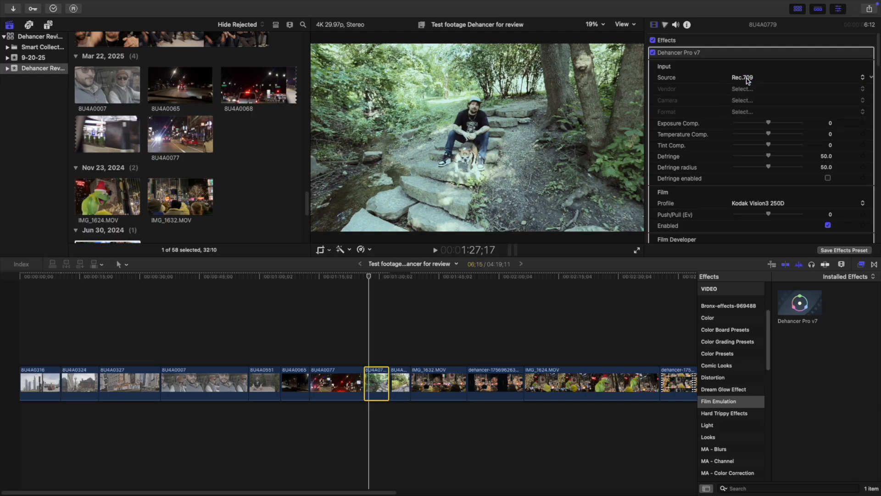
{"action": "left_click", "coordinate": [747, 79]}
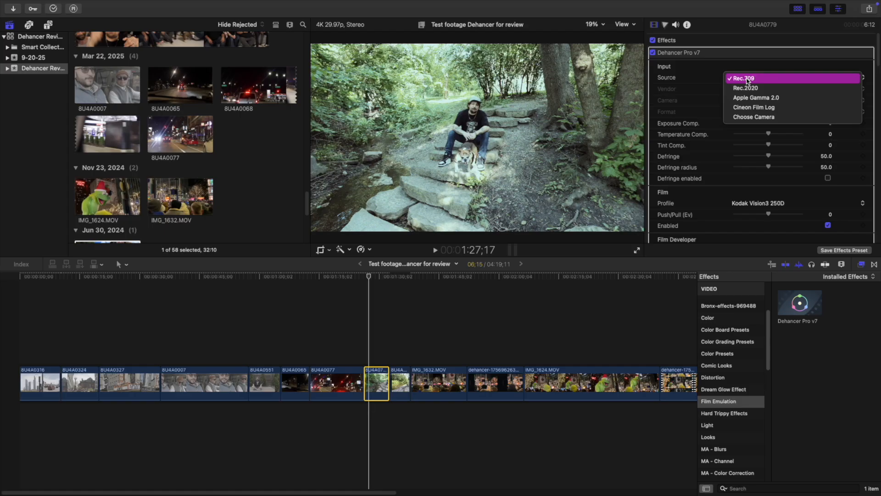
{"action": "left_click", "coordinate": [747, 80]}
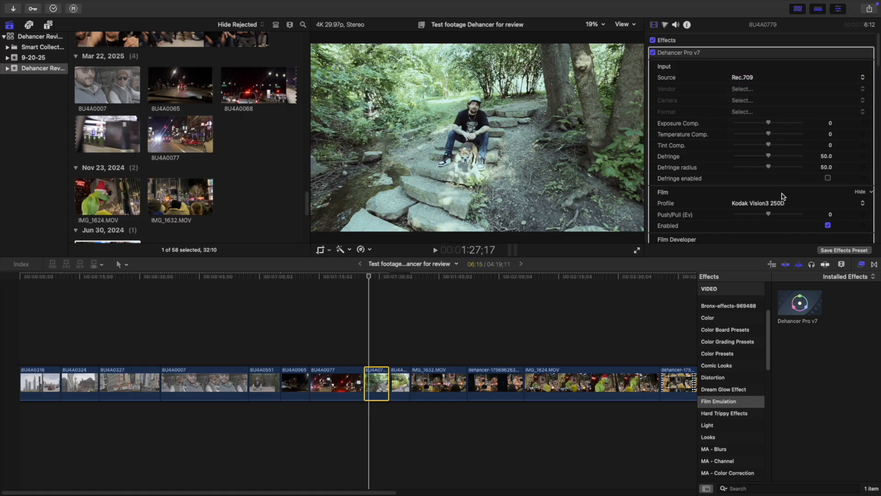
{"action": "left_click", "coordinate": [748, 201]}
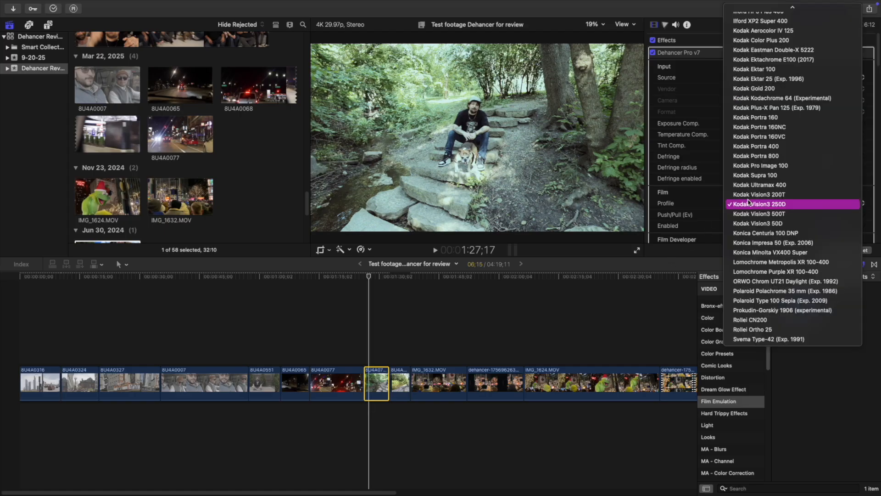
{"action": "left_click", "coordinate": [758, 214]}
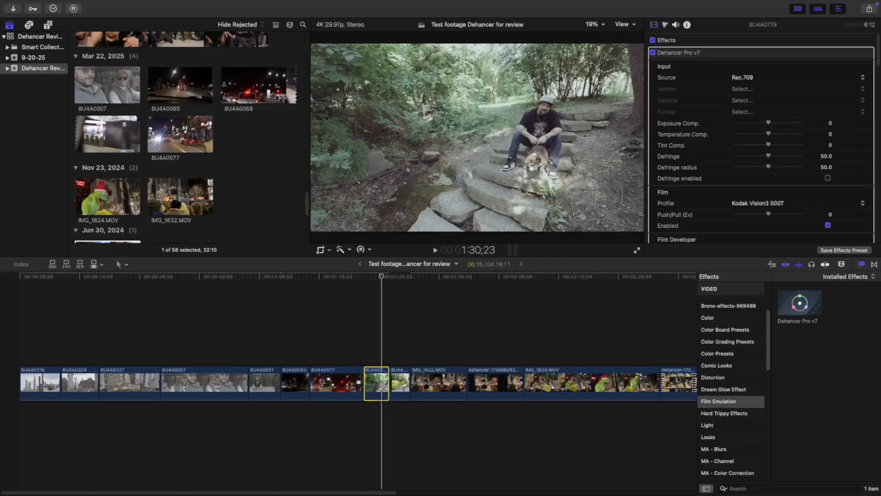
Switch the Dehancer input source to Choose Camera and set the vendor to Canon.
{"action": "left_click", "coordinate": [746, 78]}
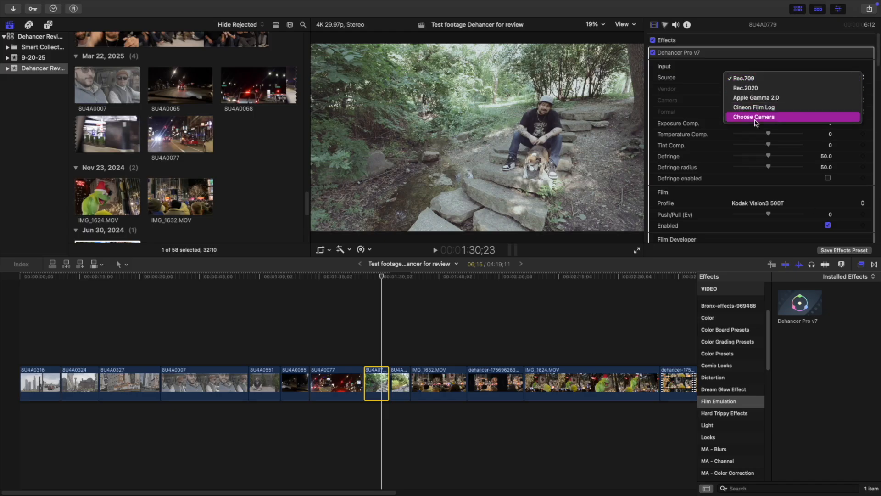
{"action": "left_click", "coordinate": [755, 119]}
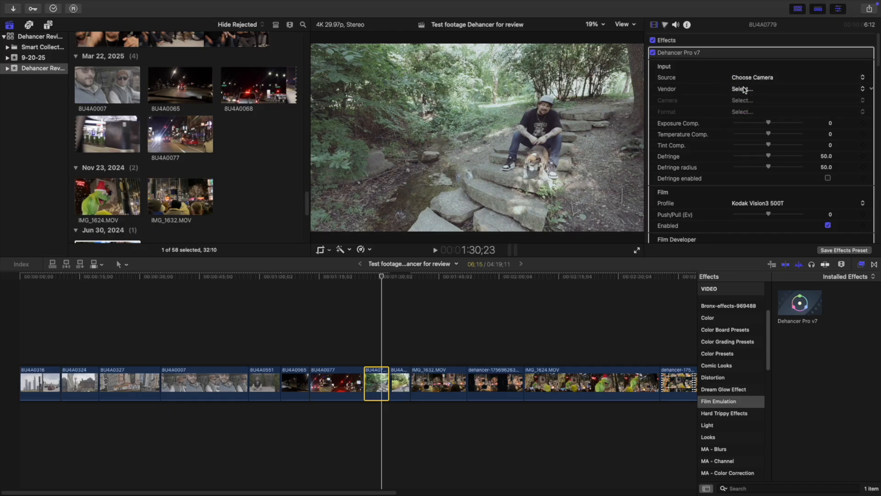
{"action": "left_click", "coordinate": [744, 88]}
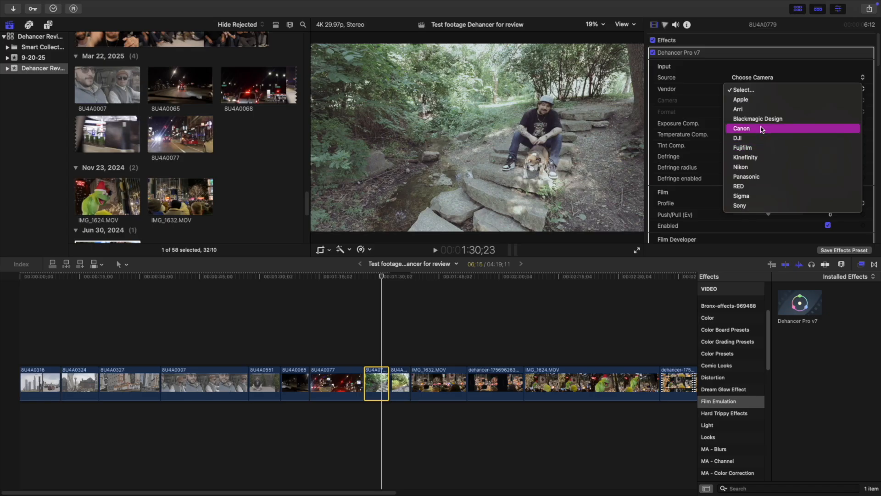
{"action": "left_click", "coordinate": [762, 129]}
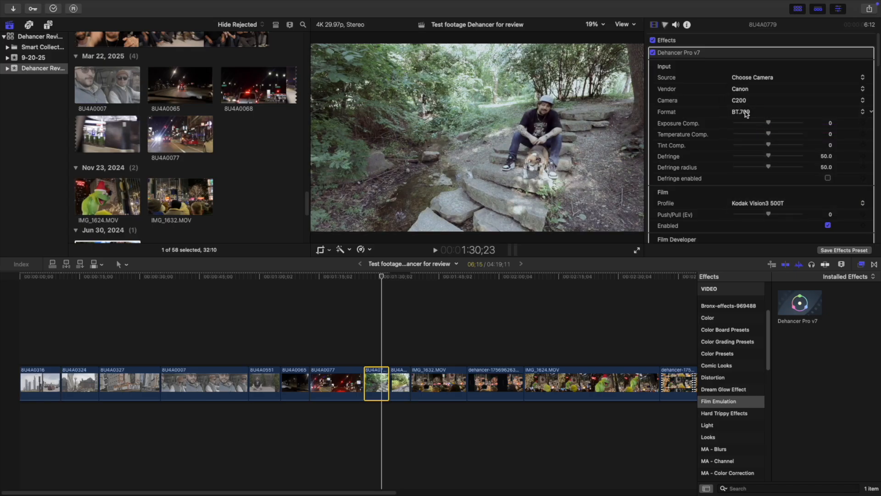
Move the playhead to the start of the stone steps clip and preview the grade full screen.
{"action": "mouse_move", "coordinate": [372, 276]}
{"action": "left_mouse_down"}
{"action": "mouse_move", "coordinate": [384, 276]}
{"action": "mouse_move", "coordinate": [363, 277]}
{"action": "left_mouse_up"}
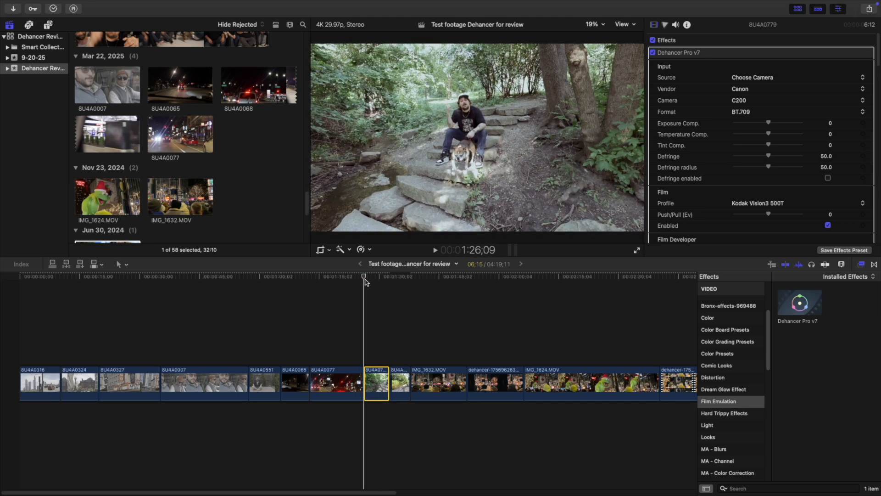
{"action": "left_click", "coordinate": [639, 252]}
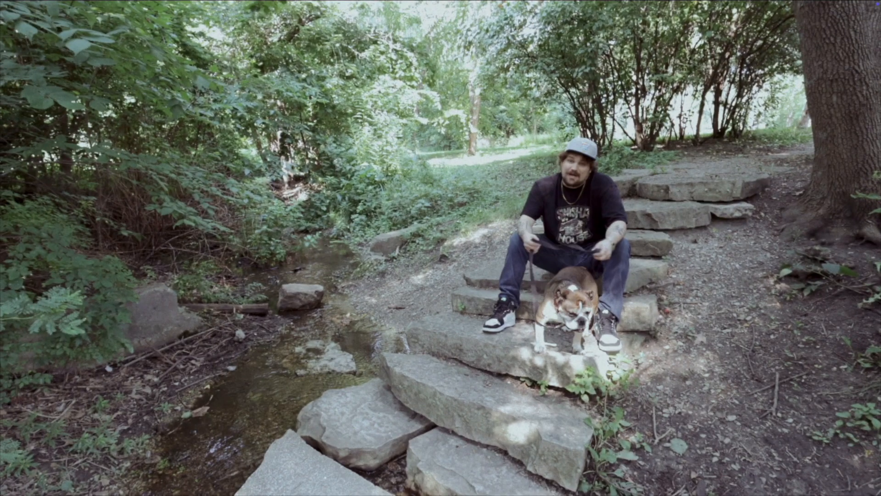
{"action": "key", "text": "Escape"}
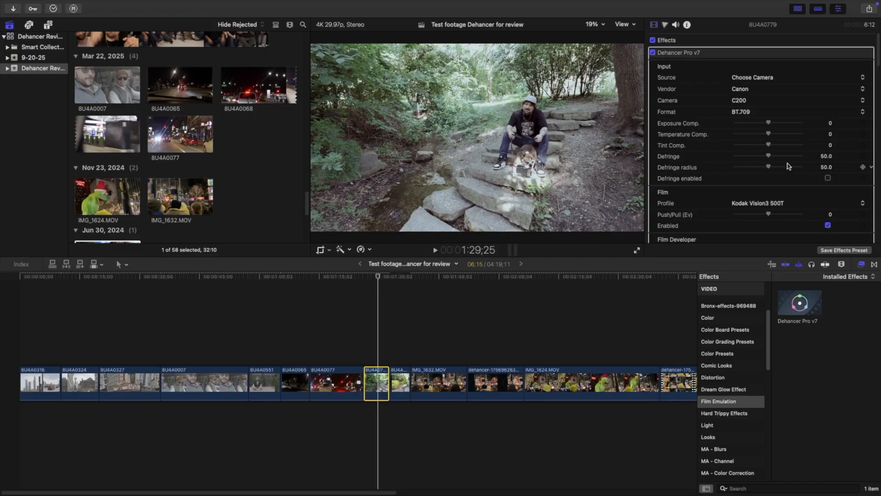
Set the input camera to R7 and the film's Push/Pull to -0.11, checking the result full screen.
{"action": "left_click_drag", "start_coordinate": [771, 215], "coordinate": [826, 212]}
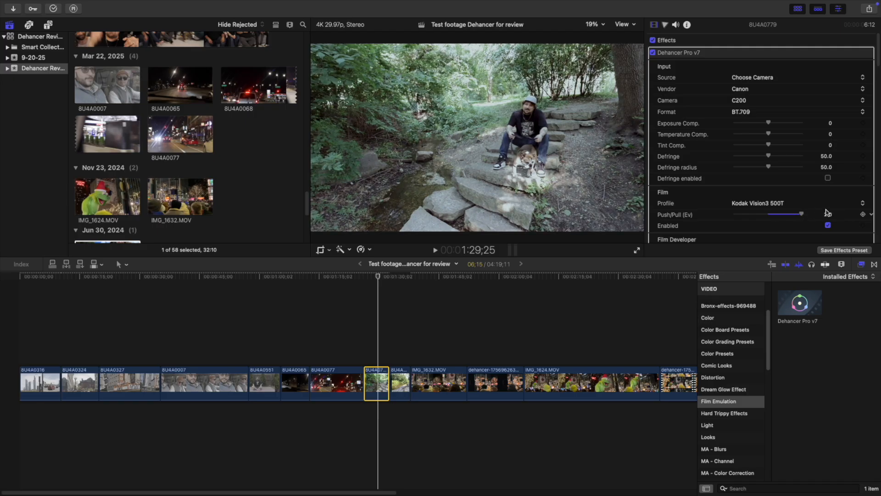
{"action": "left_click", "coordinate": [743, 113]}
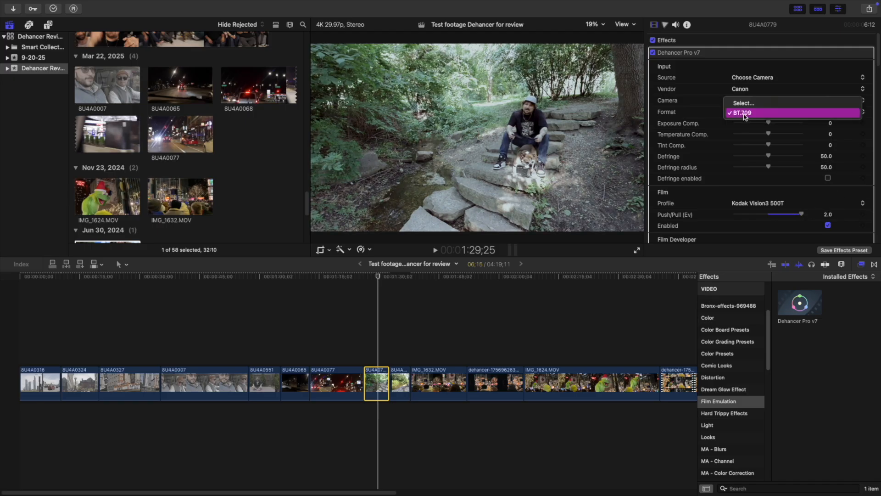
{"action": "left_click", "coordinate": [744, 114]}
{"action": "left_click", "coordinate": [744, 102]}
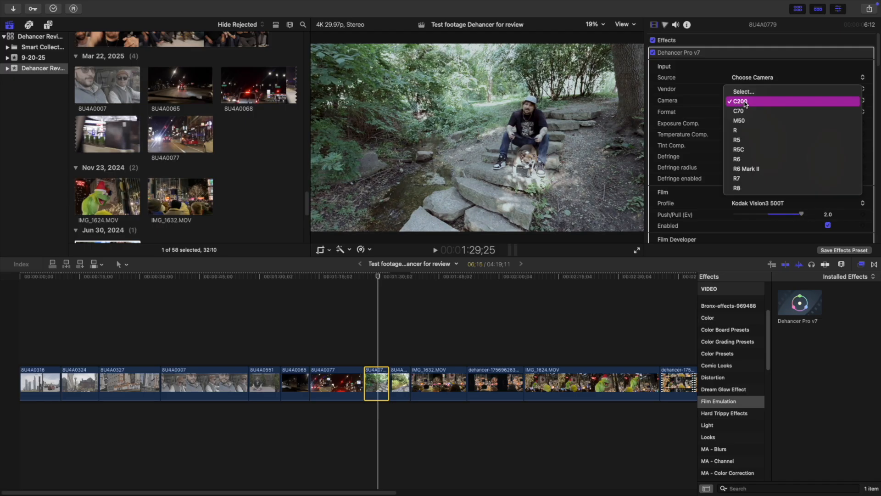
{"action": "left_click", "coordinate": [752, 178]}
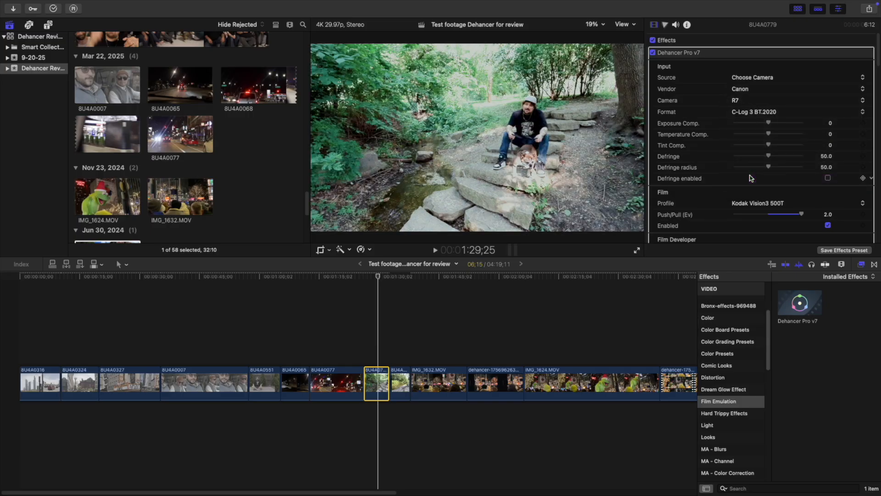
{"action": "left_click_drag", "start_coordinate": [802, 214], "coordinate": [766, 217]}
{"action": "left_click", "coordinate": [637, 251]}
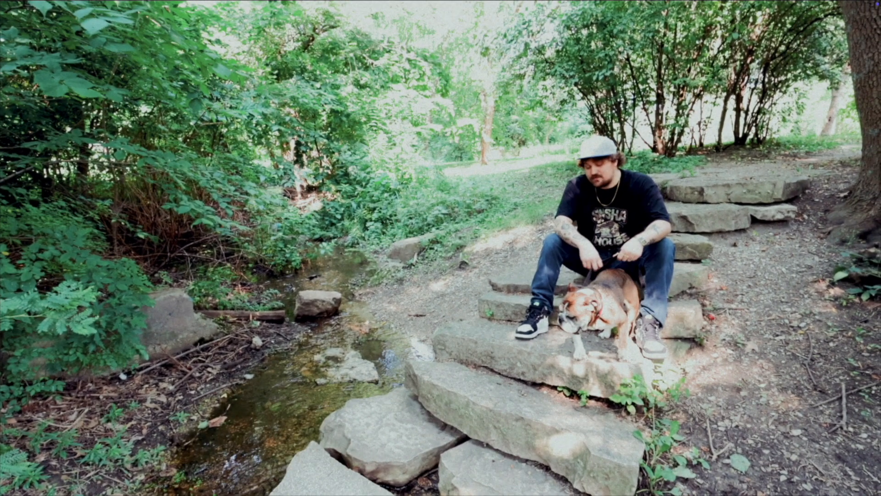
{"action": "key", "text": "Escape"}
Lower the input Exposure Comp. to -1.15 and set the format to C-Log 3 Cinema Gamut.
{"action": "left_click_drag", "start_coordinate": [768, 119], "coordinate": [755, 123]}
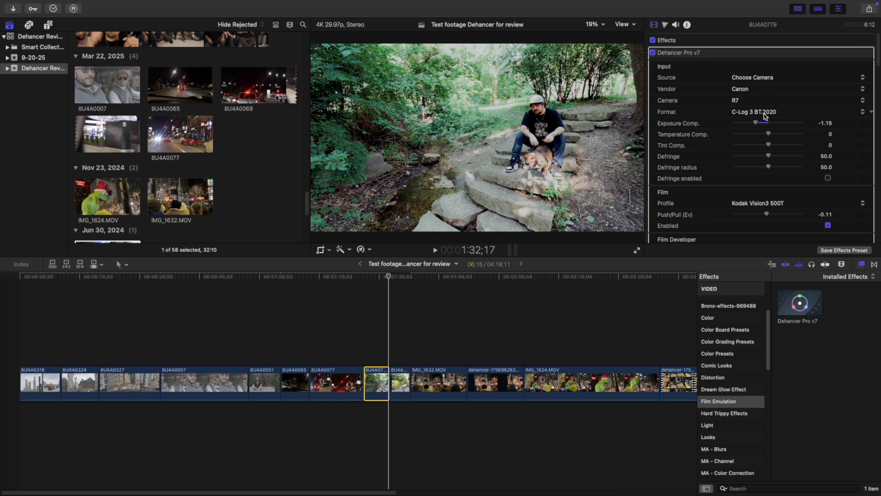
{"action": "left_click", "coordinate": [767, 113]}
{"action": "left_click", "coordinate": [766, 132]}
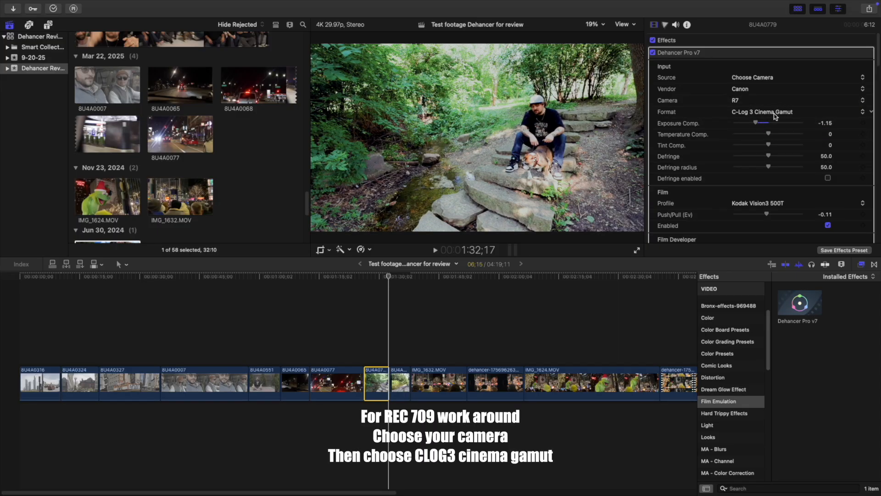
Disable Dehancer Pro v7 on the clip and preview the ungraded footage full screen.
{"action": "left_click", "coordinate": [654, 53]}
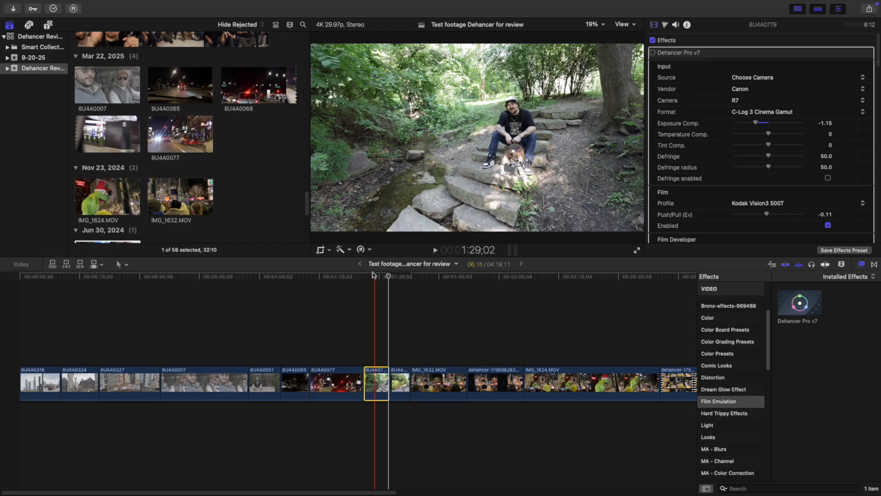
{"action": "left_click", "coordinate": [375, 277]}
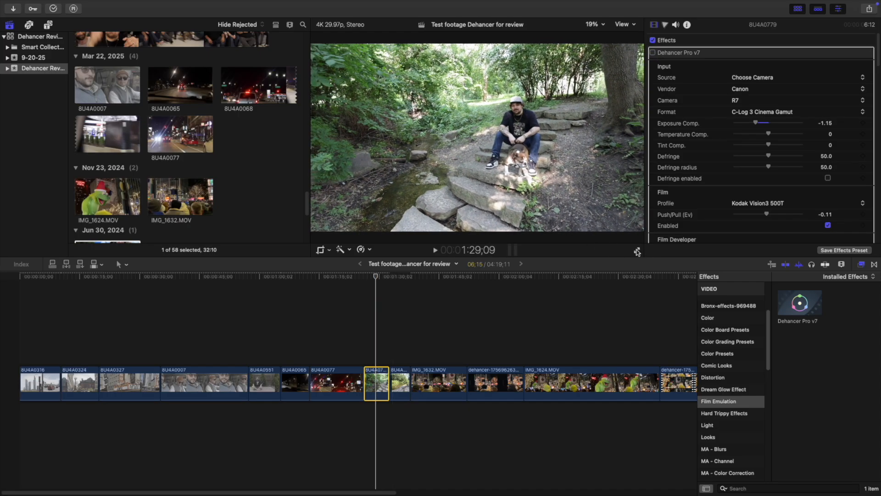
{"action": "left_click", "coordinate": [637, 250]}
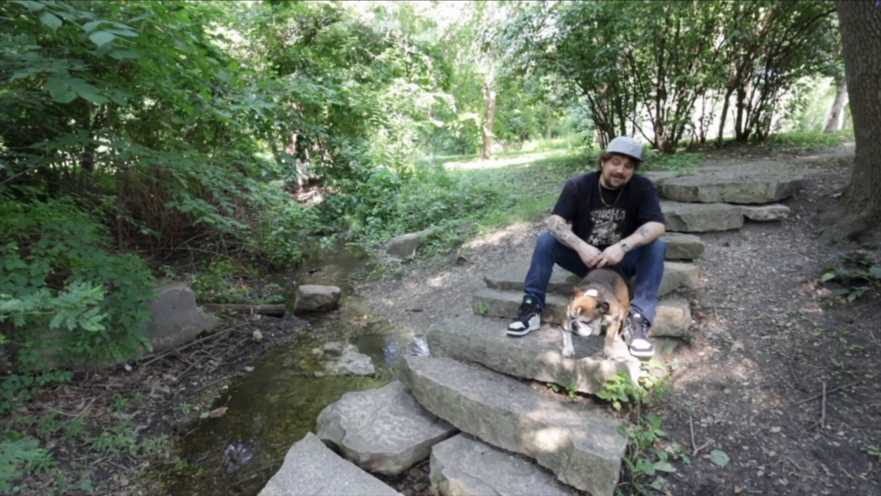
{"action": "key", "text": "Escape"}
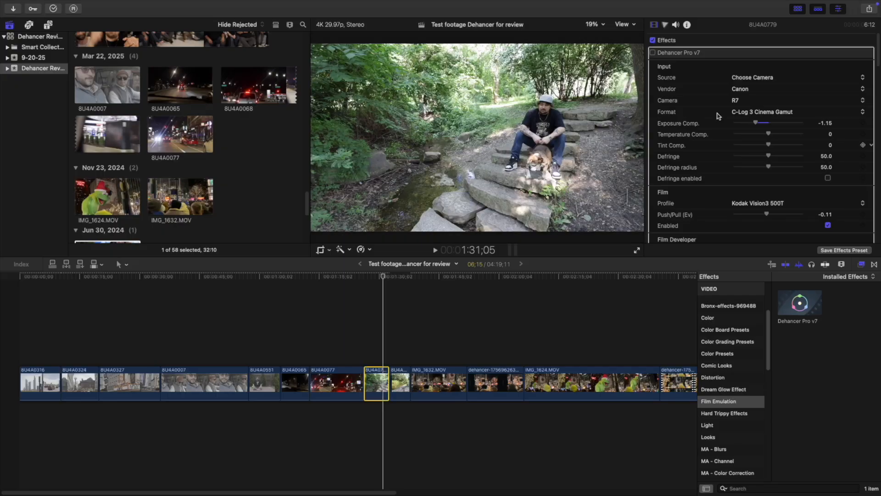
Re-enable Dehancer Pro v7 and play the graded clip full screen from near its start.
{"action": "left_click", "coordinate": [653, 52]}
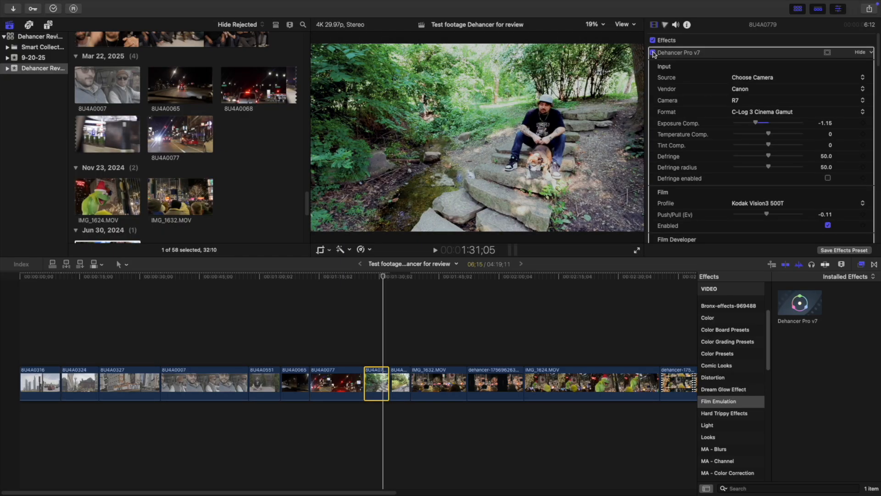
{"action": "left_click", "coordinate": [369, 278]}
{"action": "left_click_drag", "start_coordinate": [370, 281], "coordinate": [365, 282]}
{"action": "key", "text": "space"}
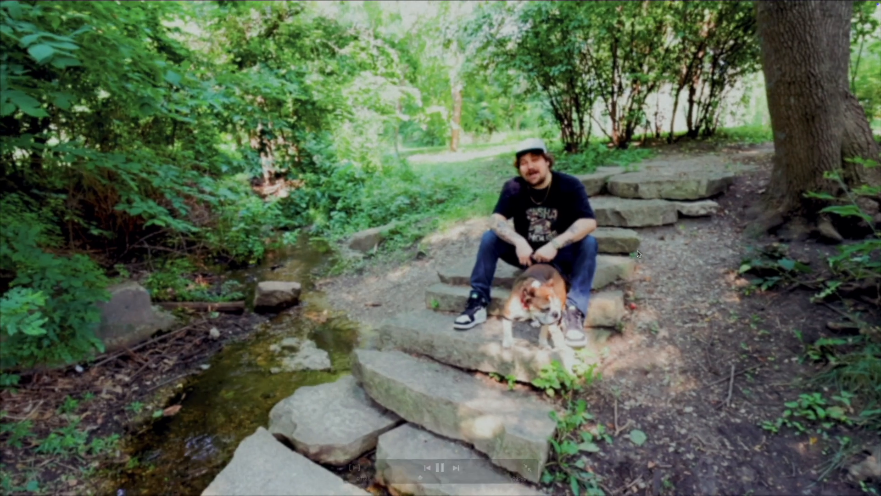
{"action": "left_click", "coordinate": [637, 250]}
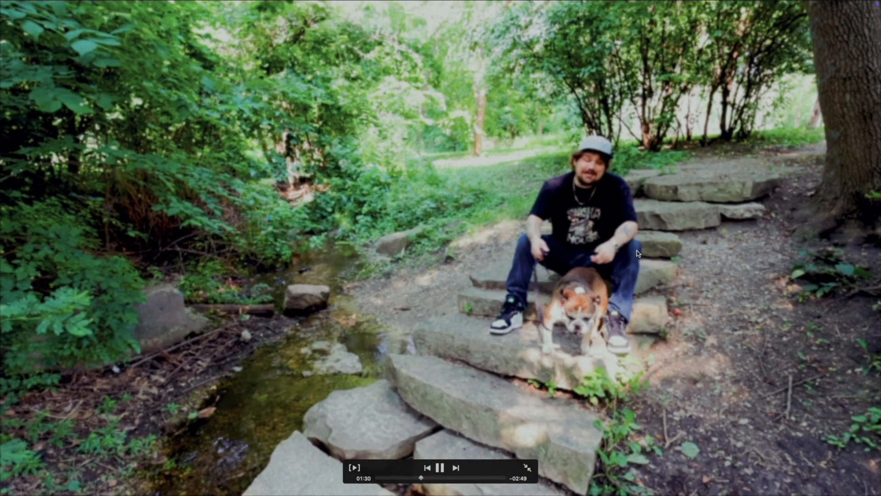
{"action": "key", "text": "space"}
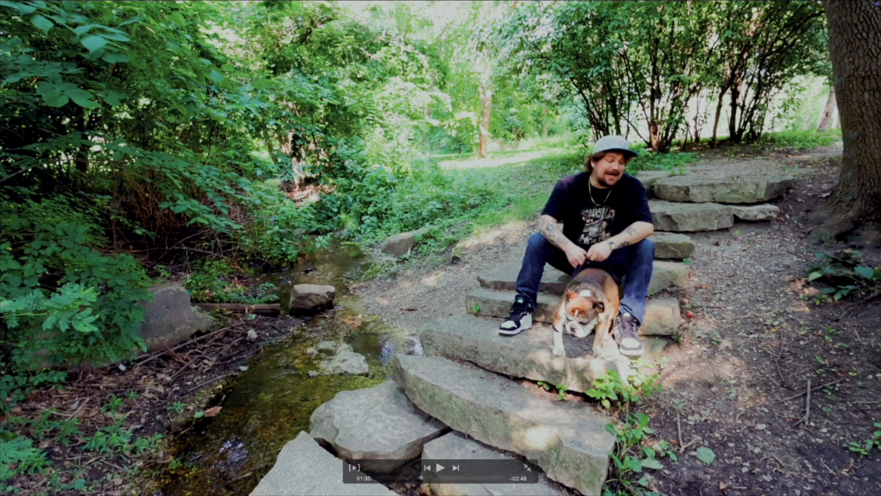
{"action": "key", "text": "Escape"}
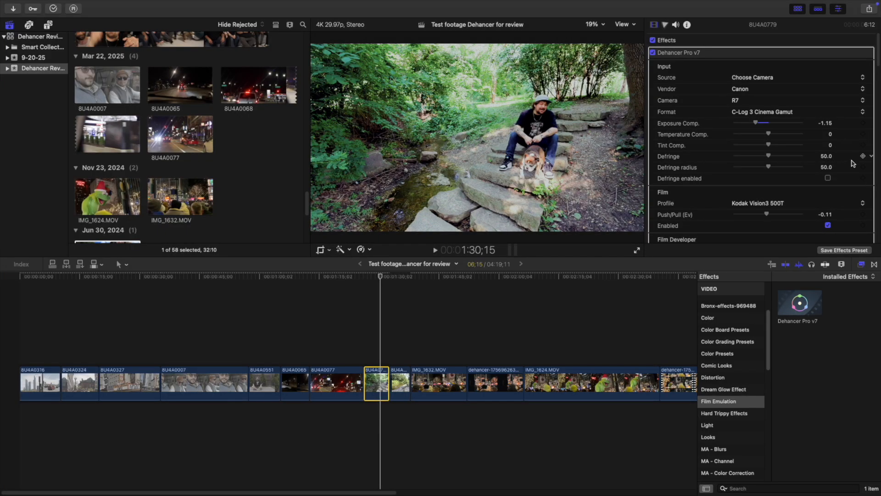